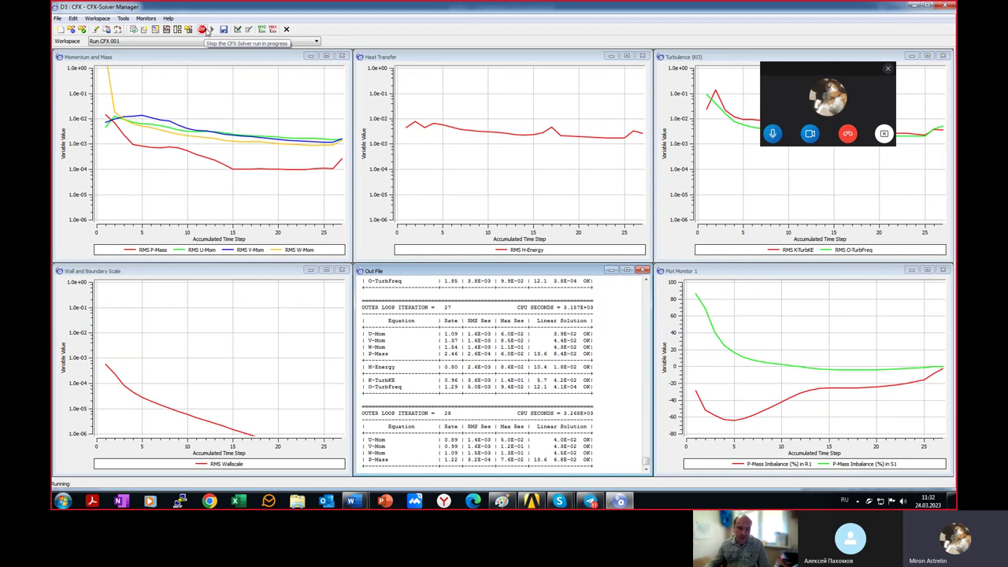
# - Stop the CFX 001 solver run in progress, acknowledge its termination and close the CFX-Solver Manager
pyautogui.click(207, 30)
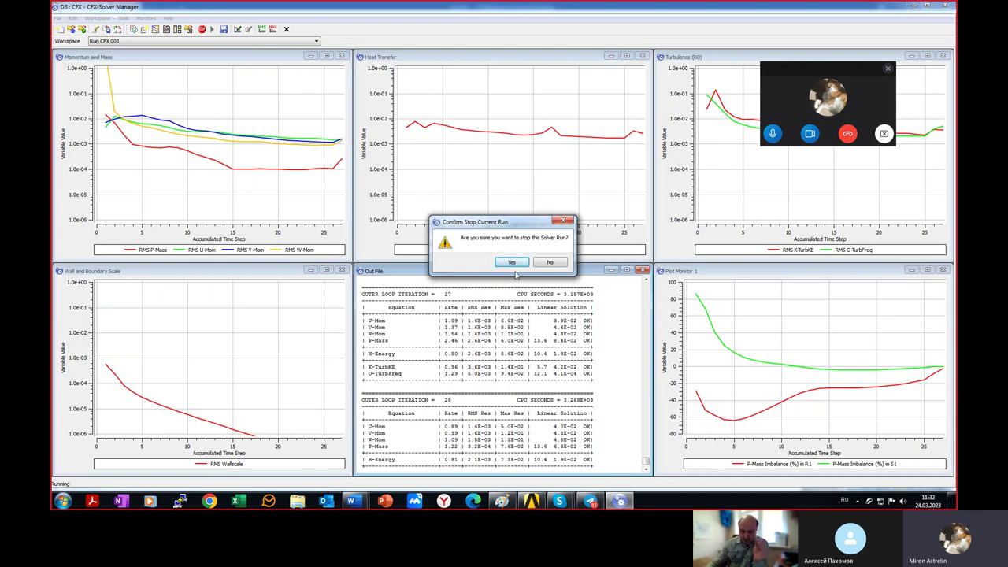
pyautogui.click(512, 264)
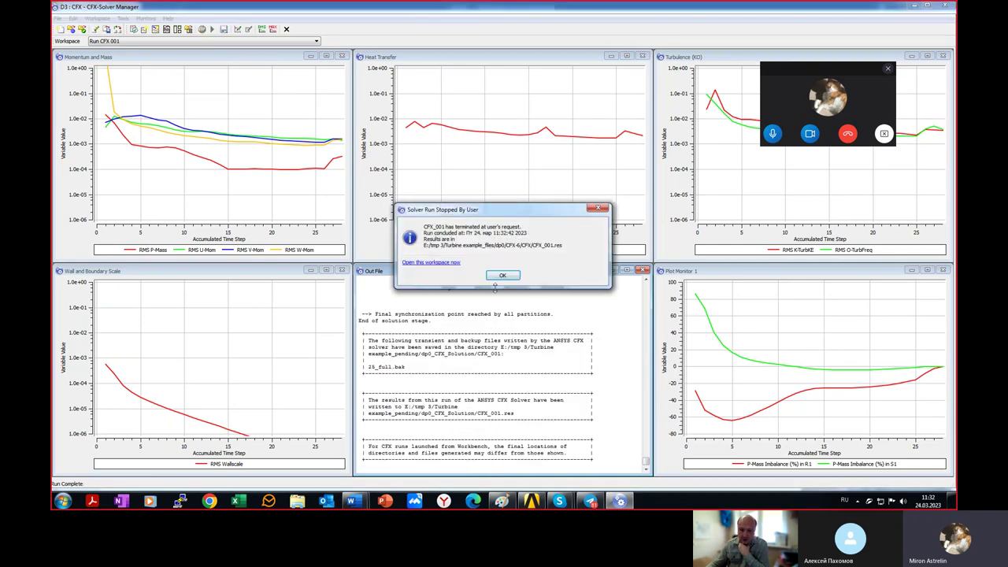
pyautogui.click(503, 276)
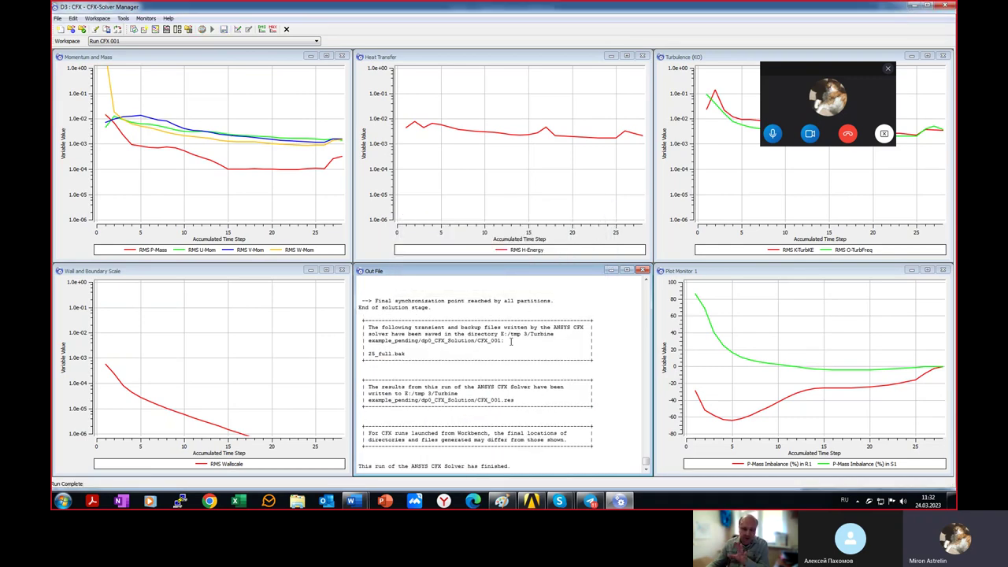
pyautogui.click(947, 7)
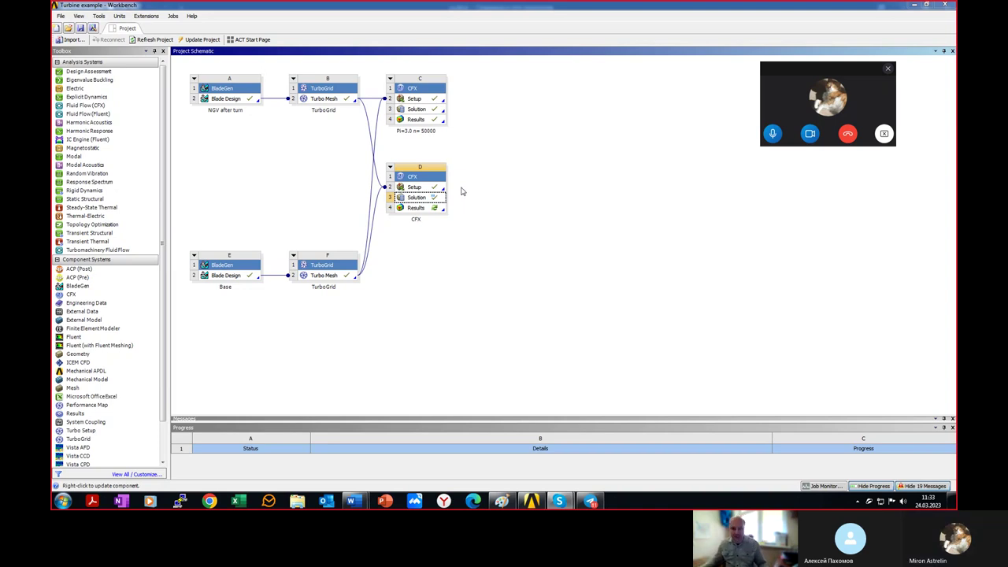
# - Reopen the Solution of CFX system D, check the run definition and initial values, and start the run
pyautogui.click(424, 200)
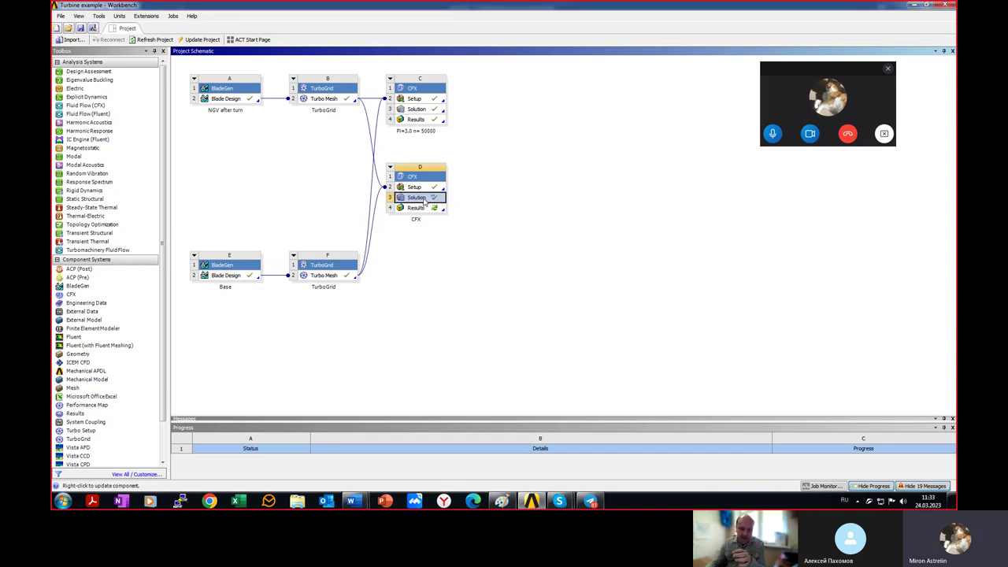
pyautogui.doubleClick(425, 202)
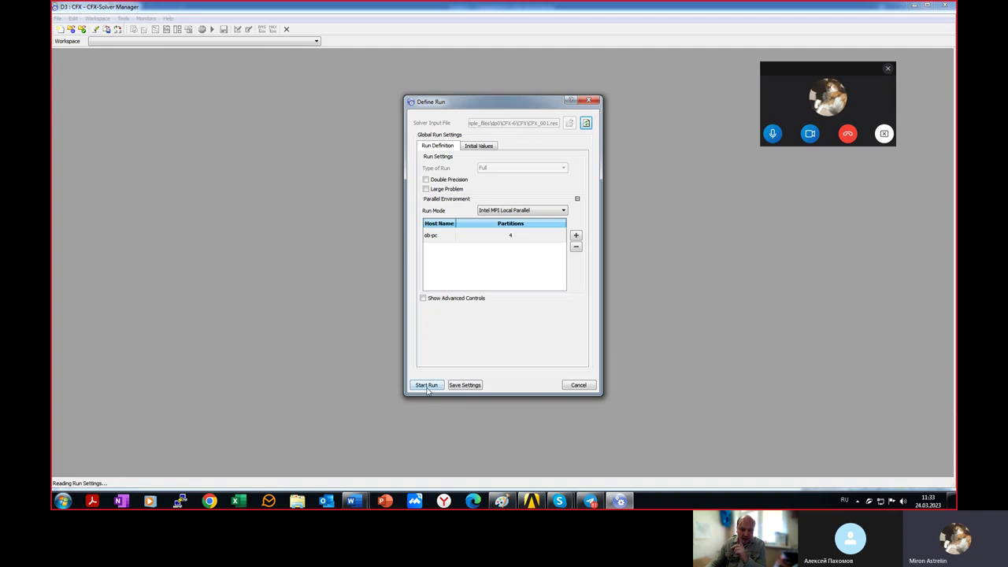
pyautogui.click(485, 147)
pyautogui.click(435, 144)
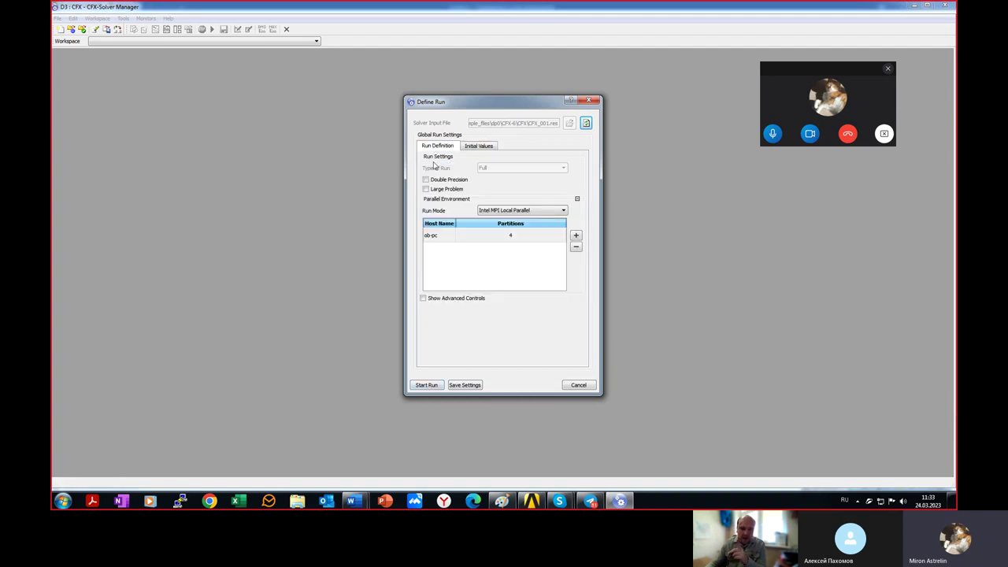
pyautogui.click(428, 387)
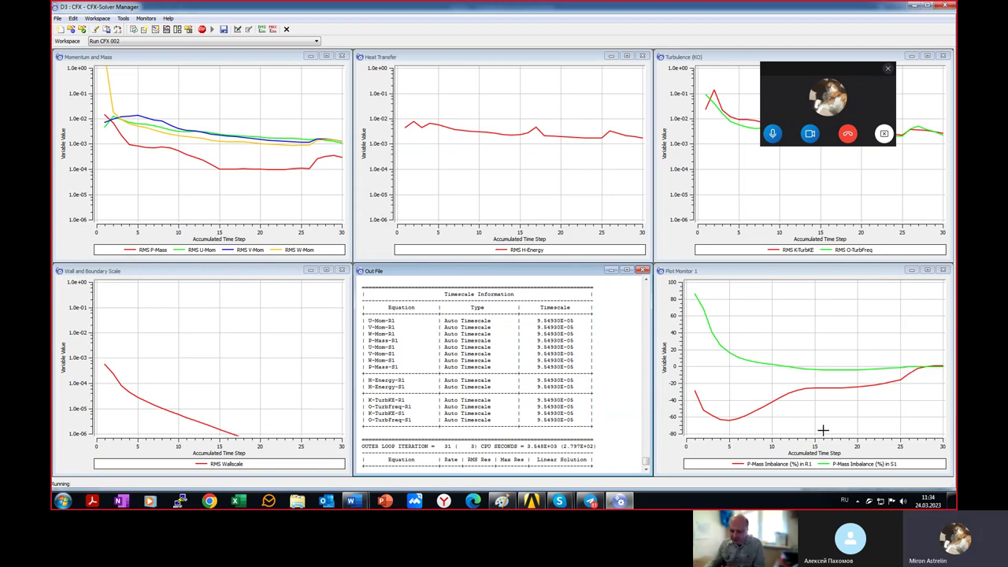
# - Set Plot Monitor 1's timestep range mode to Most Recent with a timestep window size of 20
pyautogui.rightClick(799, 343)
pyautogui.press('Escape')
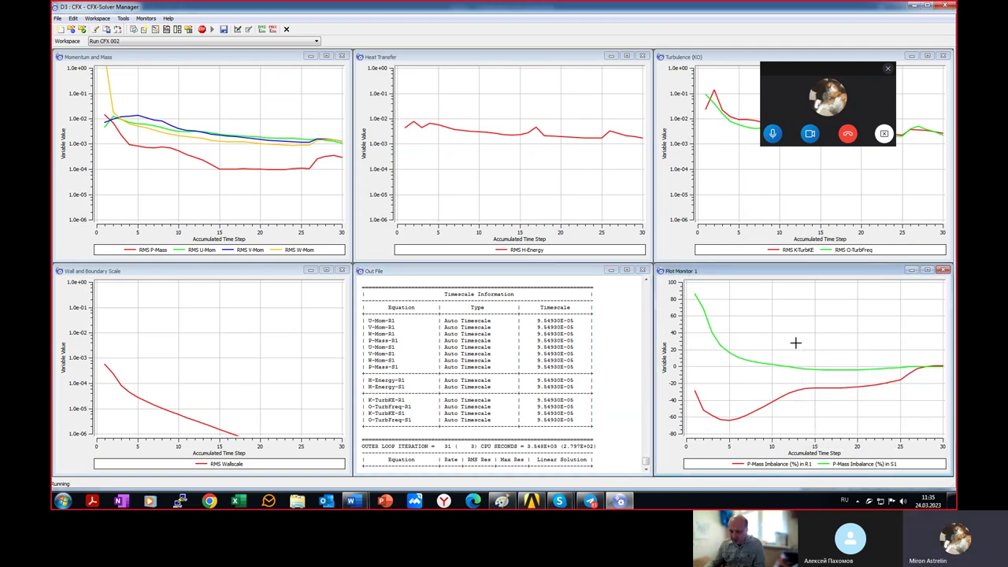
pyautogui.rightClick(785, 344)
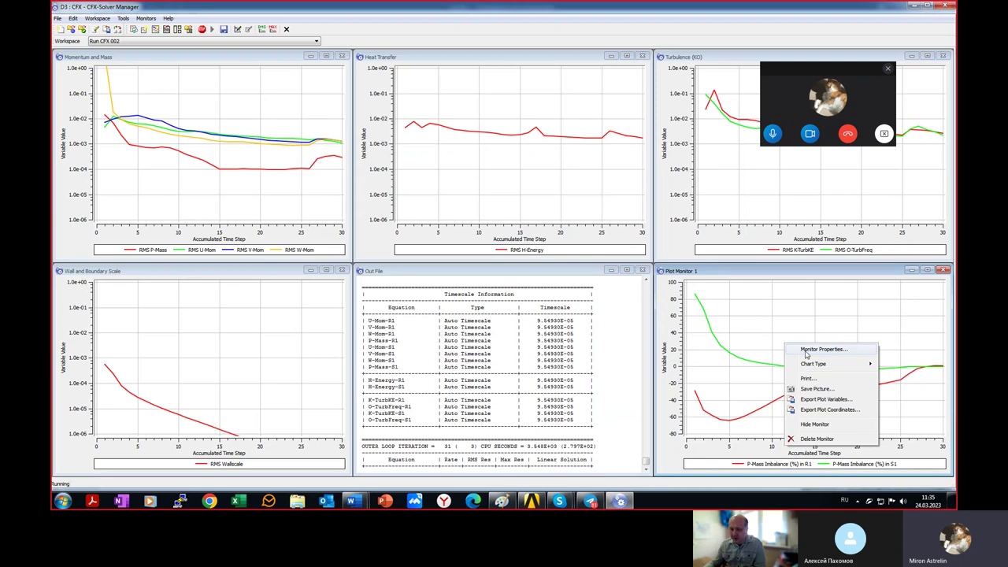
pyautogui.click(804, 351)
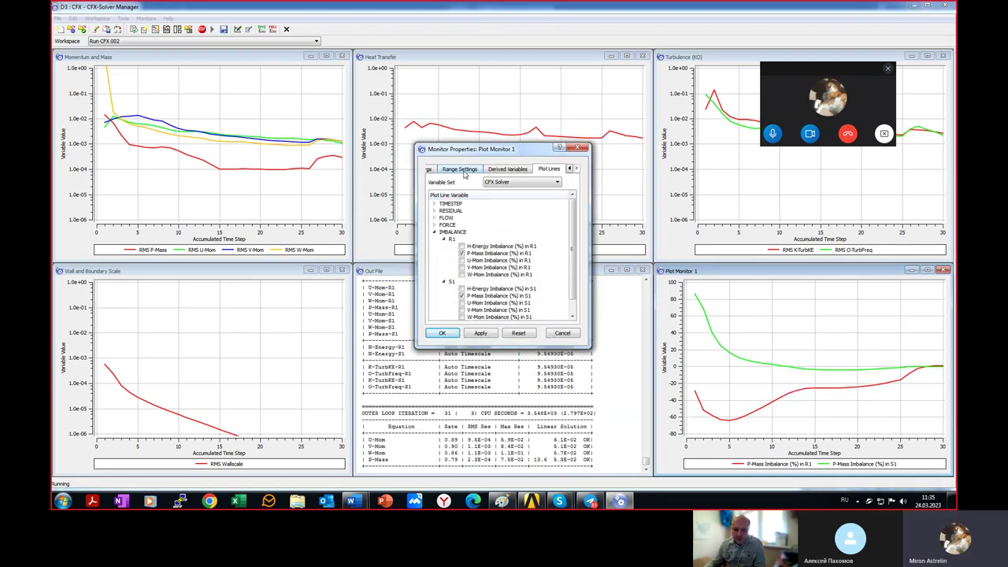
pyautogui.click(463, 170)
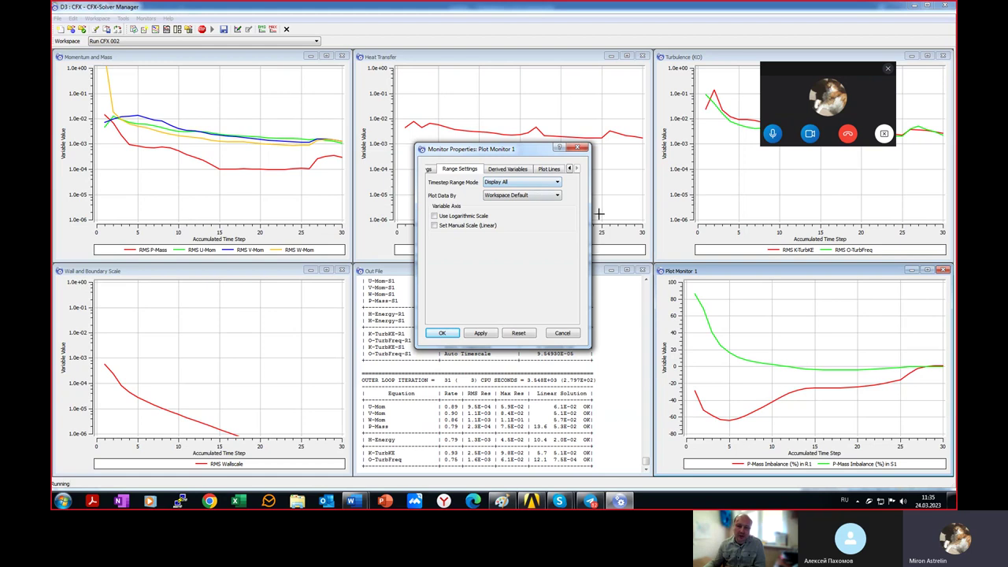
pyautogui.click(522, 184)
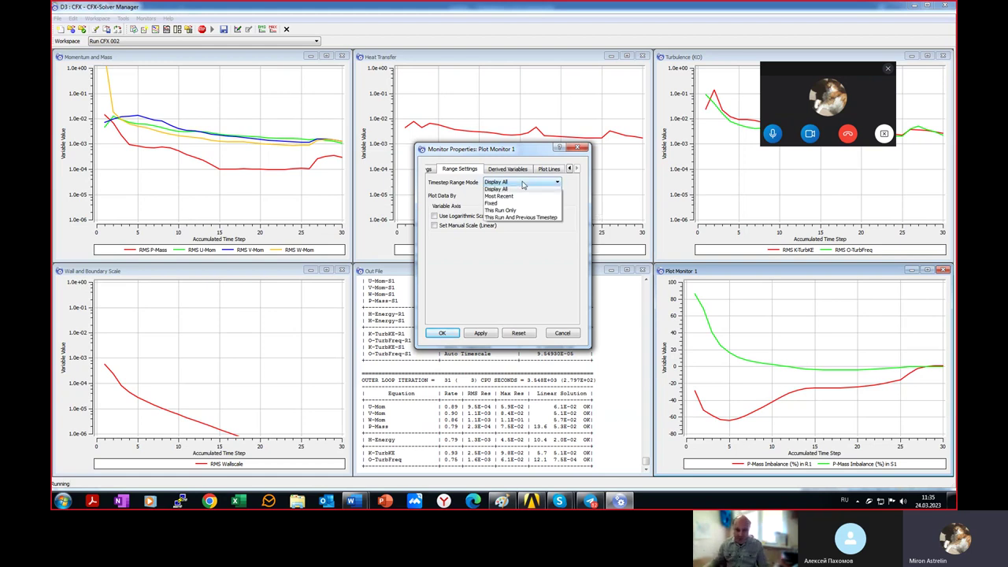
pyautogui.click(508, 196)
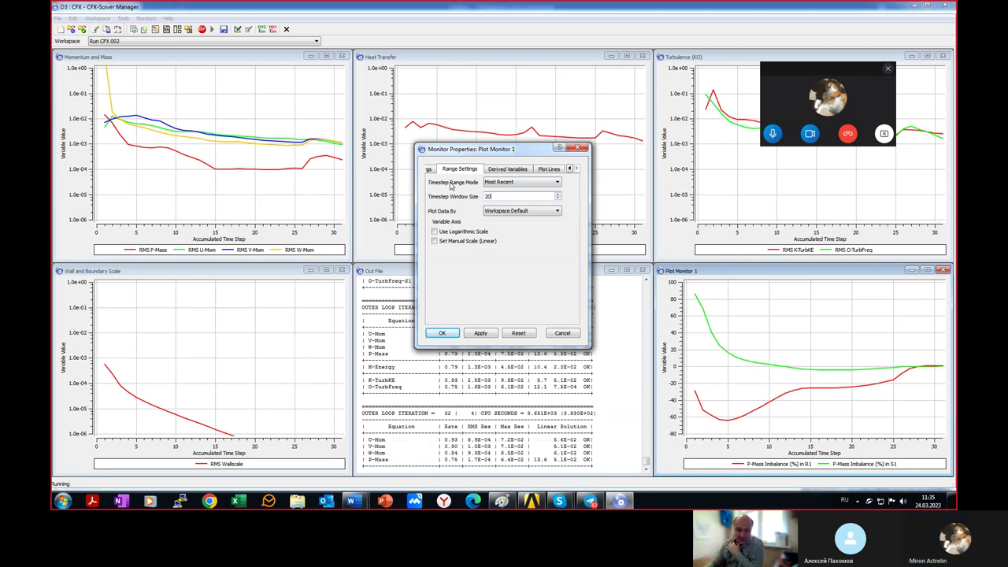
pyautogui.click(441, 332)
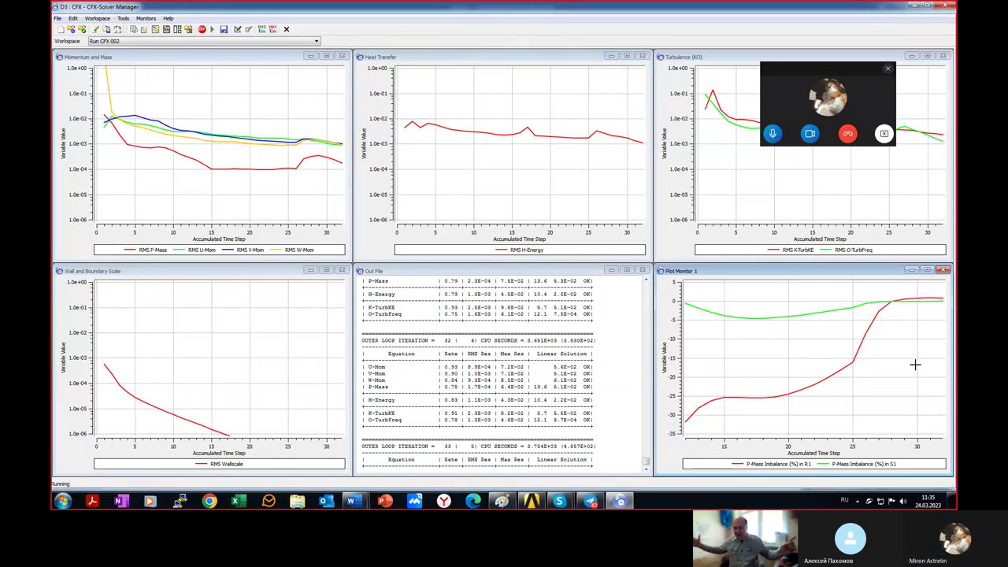
# - Stop the CFX 002 solver run, acknowledge its termination and close the CFX-Solver Manager
pyautogui.click(202, 30)
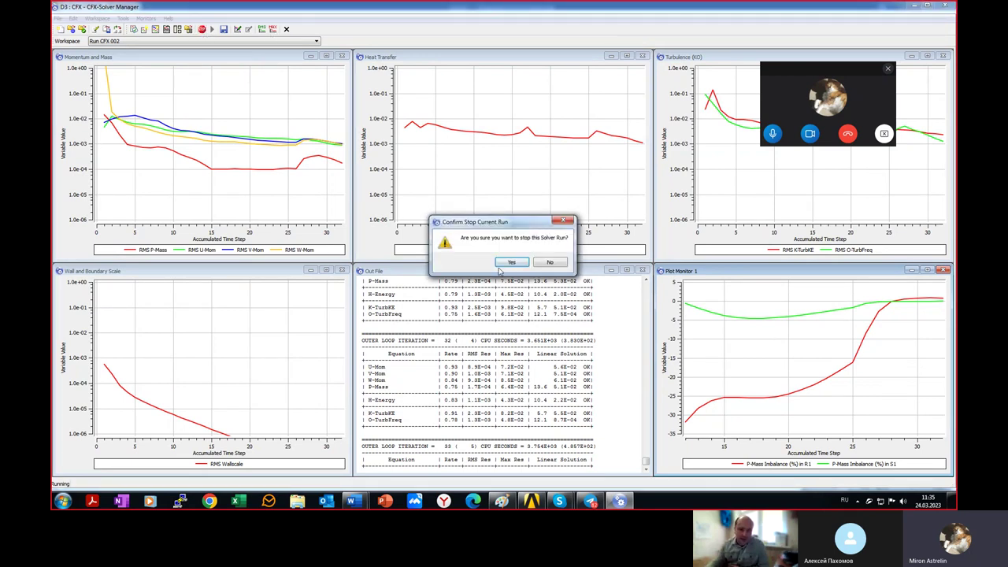
pyautogui.click(509, 262)
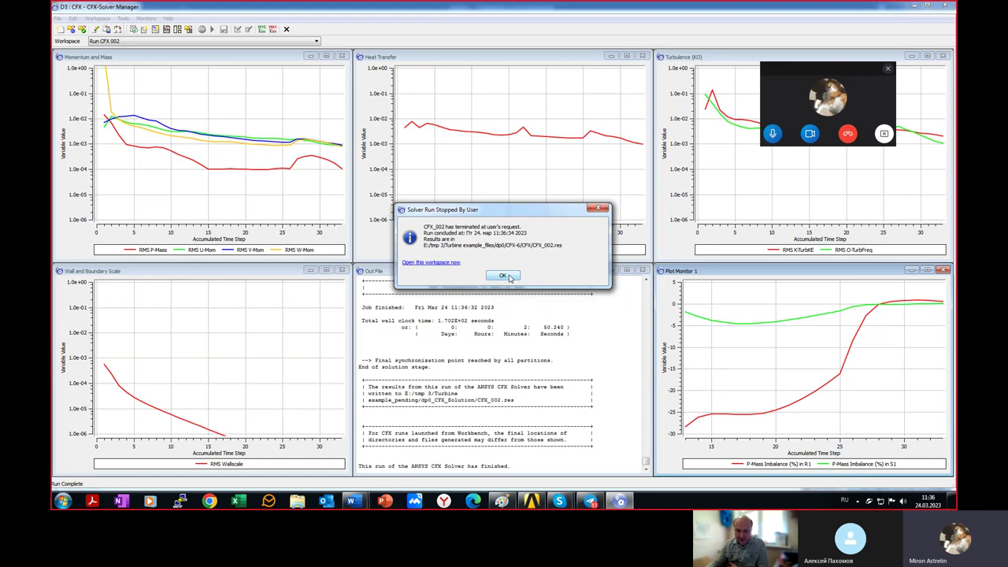
pyautogui.click(503, 275)
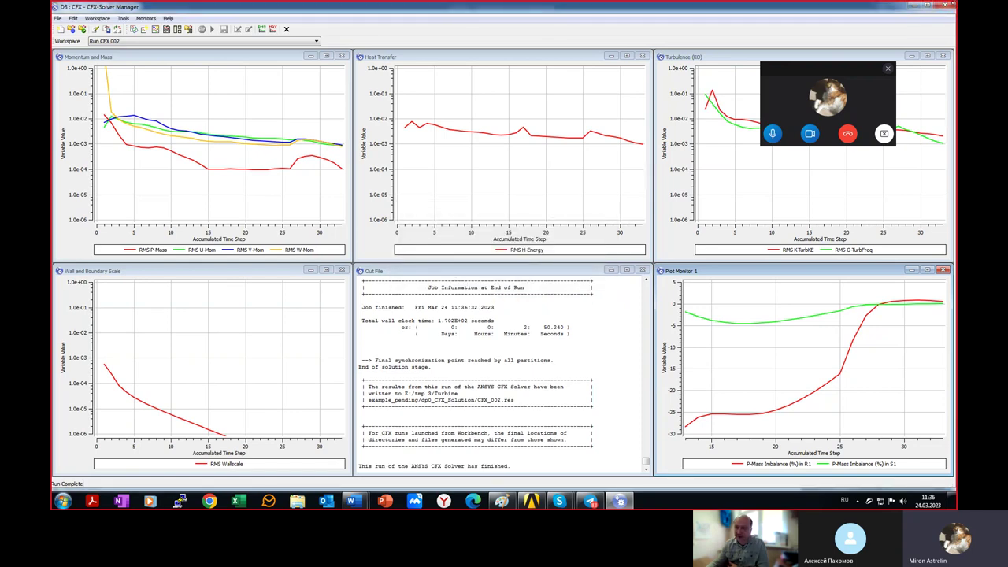
pyautogui.click(944, 5)
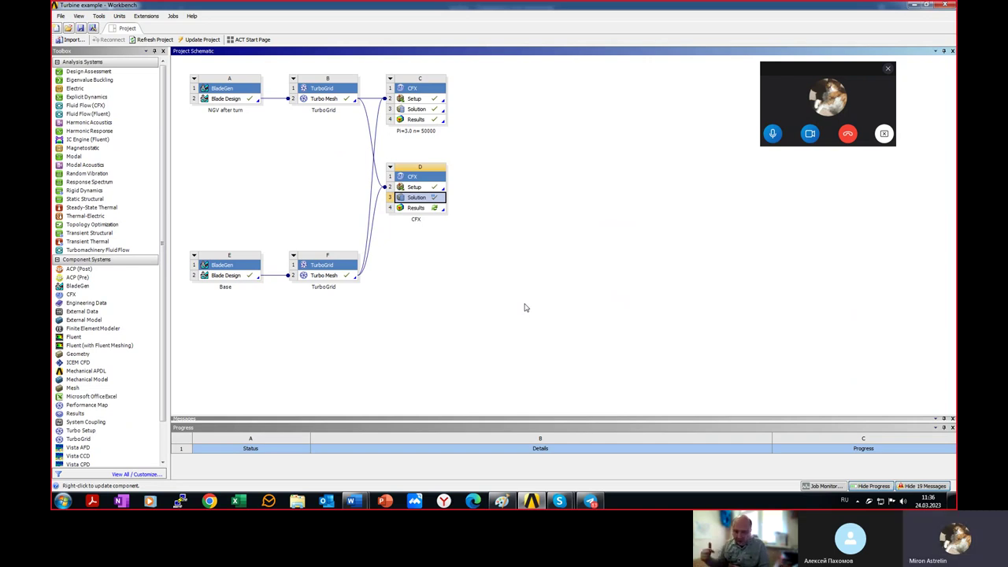
# - Reopen system D's Solution, set the run's initialization option to Initial Conditions and enable Initial Values Specification
pyautogui.doubleClick(423, 198)
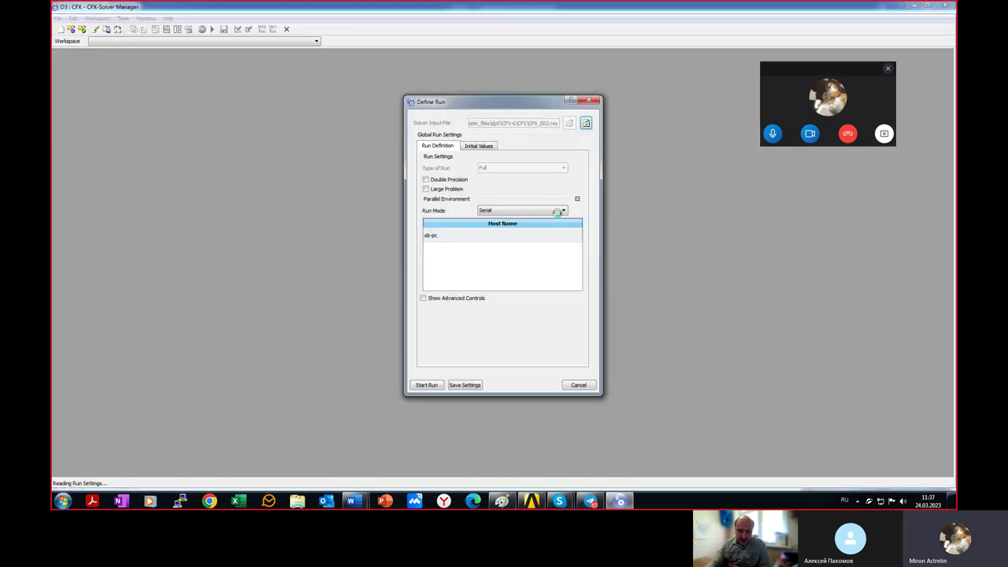
pyautogui.click(478, 146)
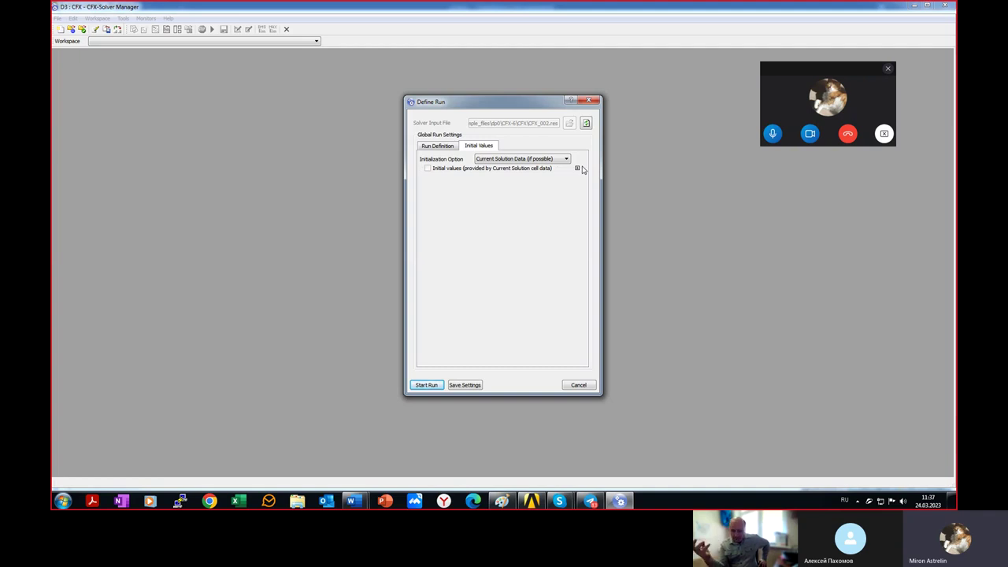
pyautogui.click(555, 161)
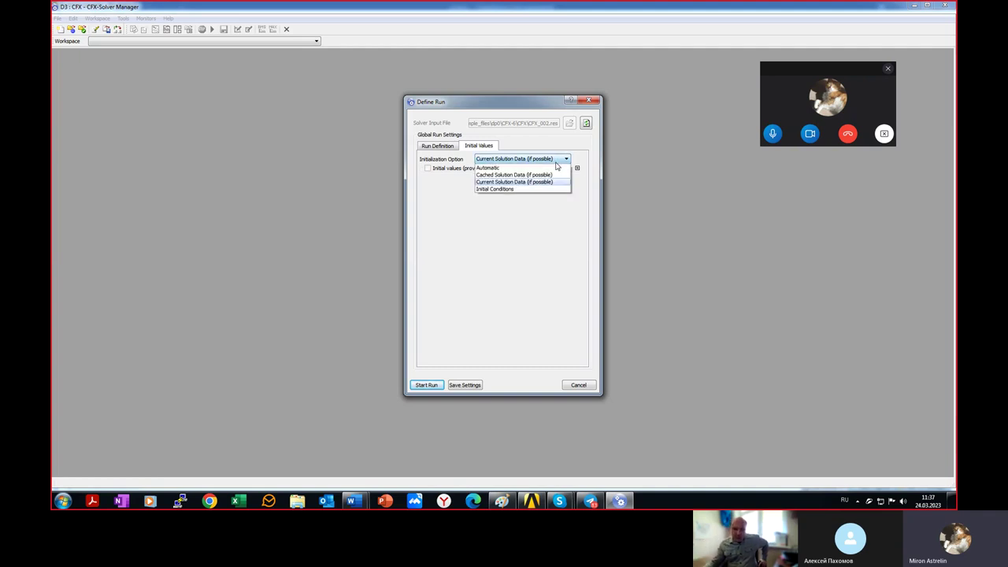
pyautogui.click(533, 189)
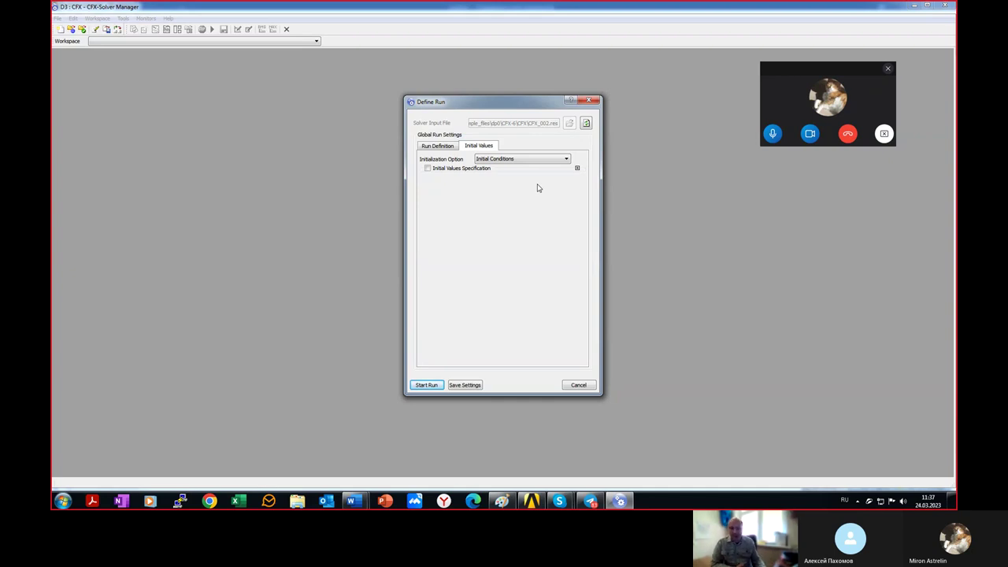
pyautogui.click(426, 170)
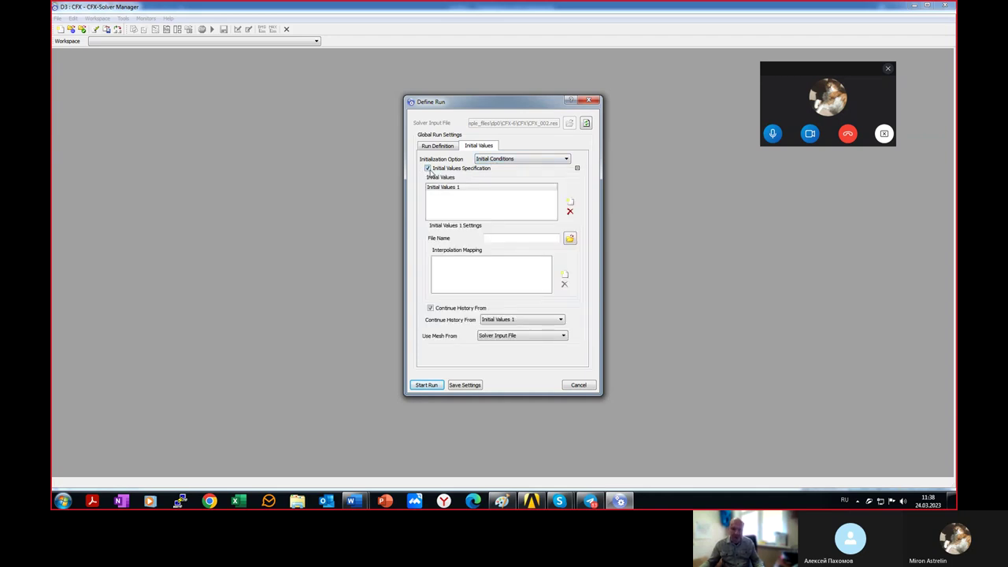
# - Load CFX_002.res from E:\tmp 3\Turbine example_files\dp0\CFX-6\CFX as the file for Initial Values 1
pyautogui.click(569, 239)
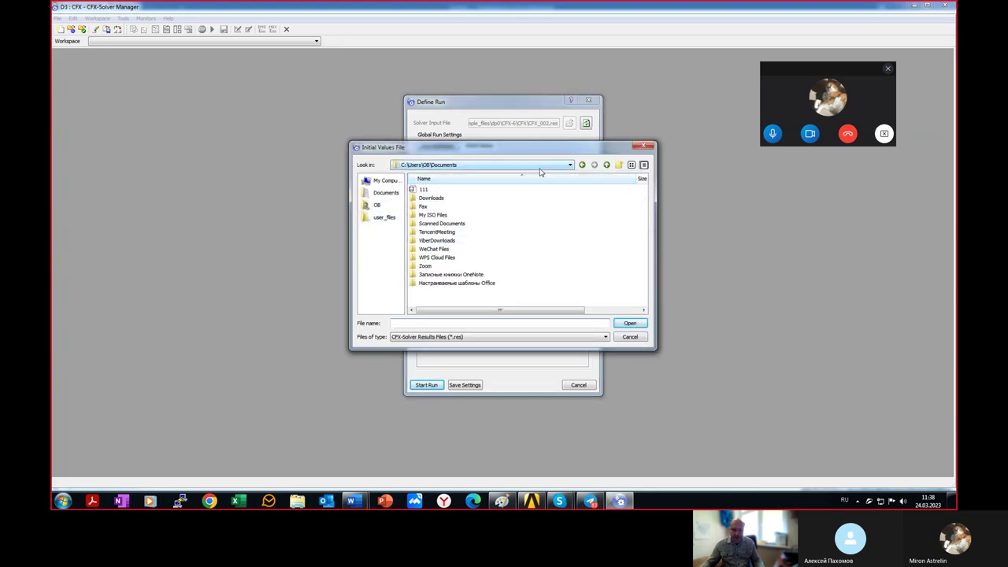
pyautogui.click(383, 181)
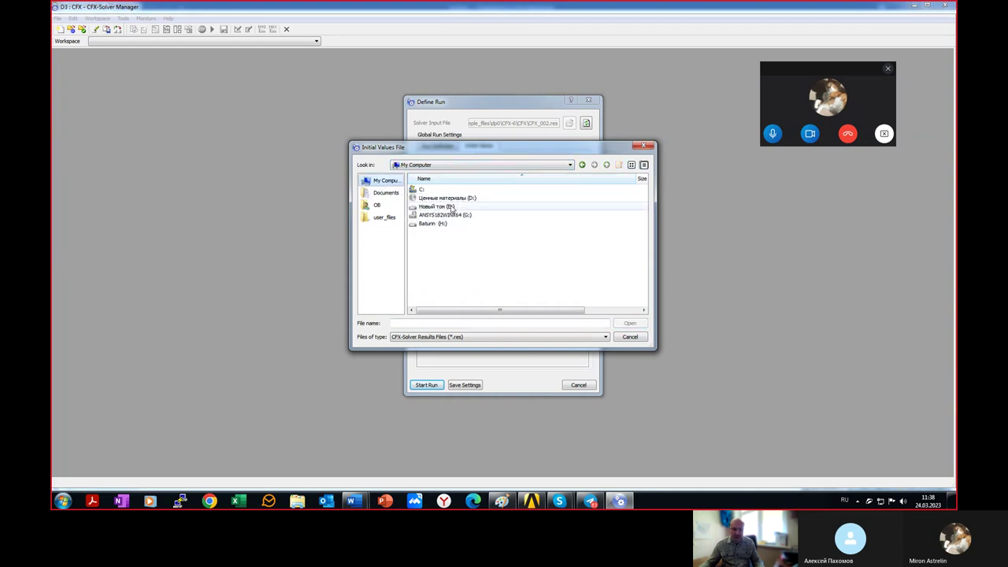
pyautogui.doubleClick(452, 207)
pyautogui.doubleClick(447, 266)
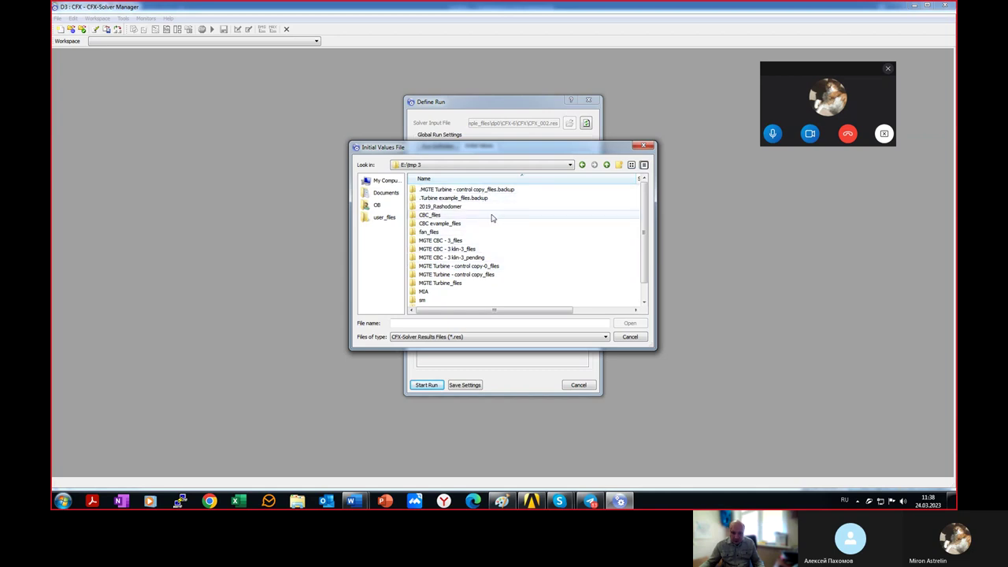
pyautogui.doubleClick(443, 290)
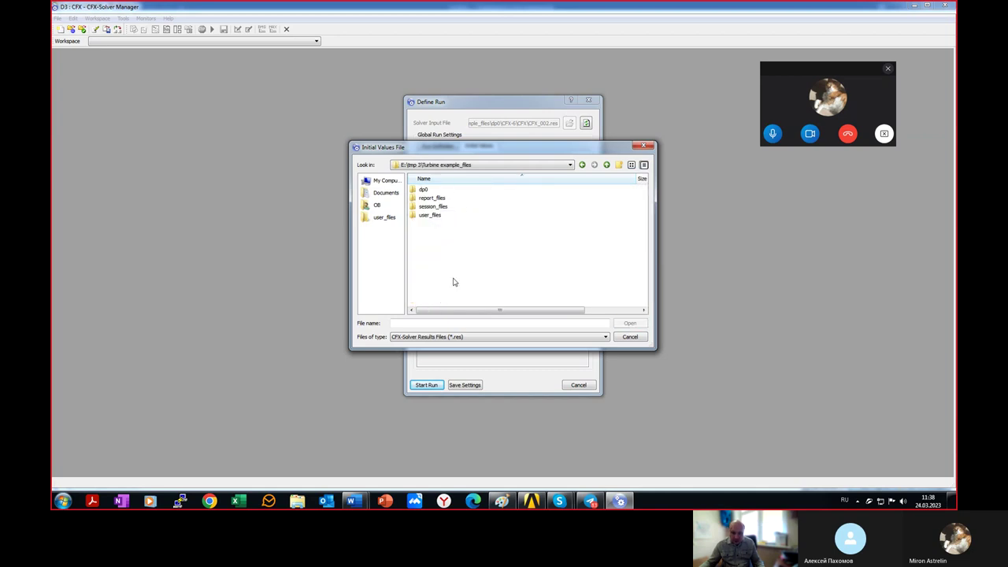
pyautogui.doubleClick(435, 191)
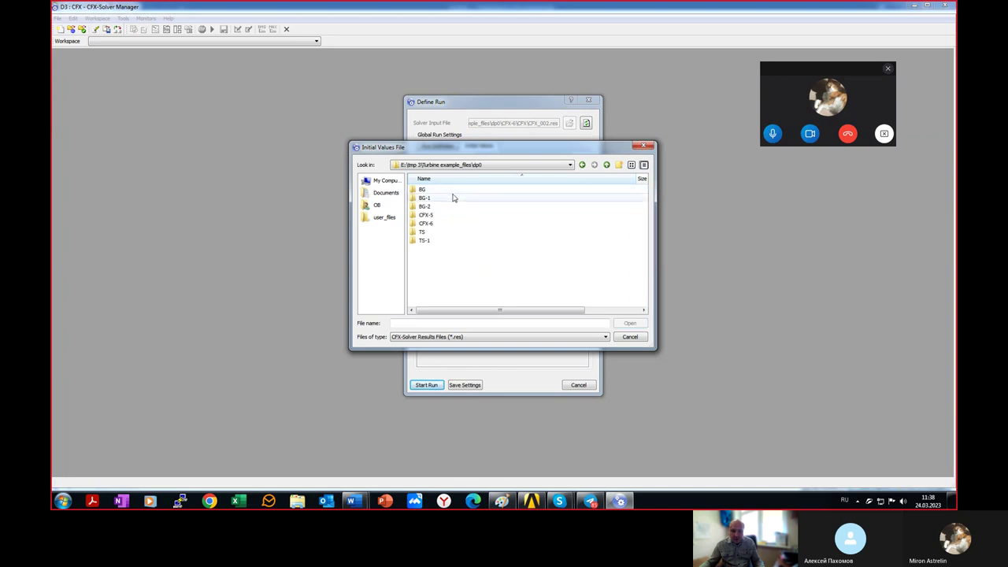
pyautogui.doubleClick(436, 223)
pyautogui.doubleClick(430, 192)
pyautogui.click(440, 195)
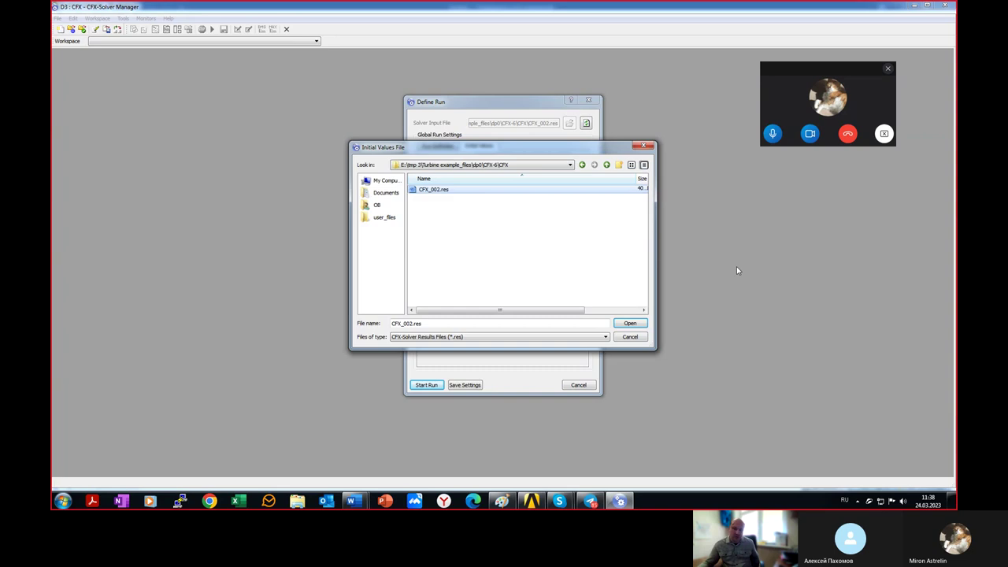
pyautogui.click(638, 335)
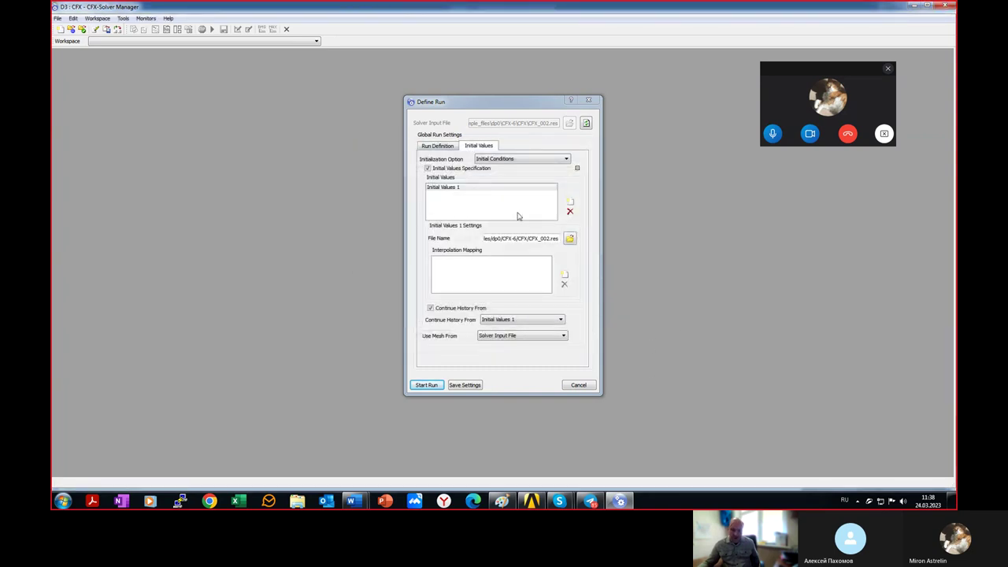
# - Start the solver run and arrange its residual monitors and out file in a tiled layout
pyautogui.click(426, 385)
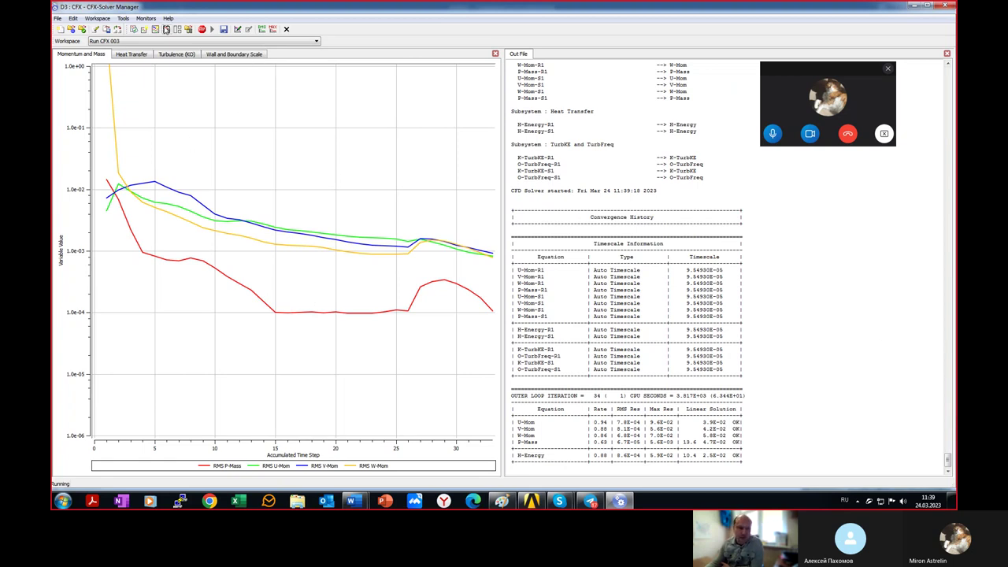
pyautogui.click(166, 30)
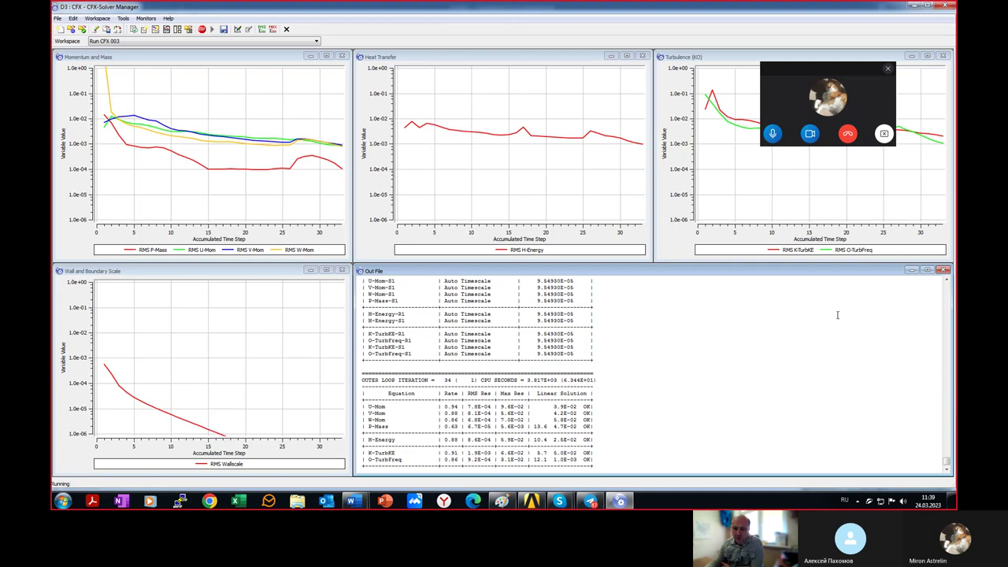